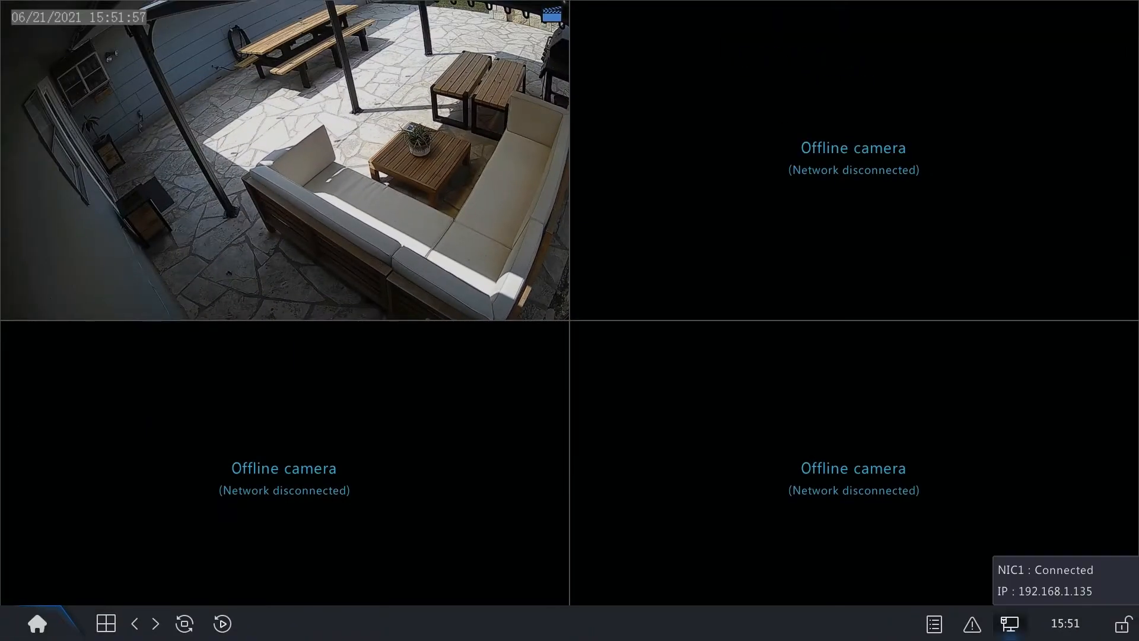
- Log in with the unlock pattern and show the P2P settings with the device QR code
click(1009, 623)
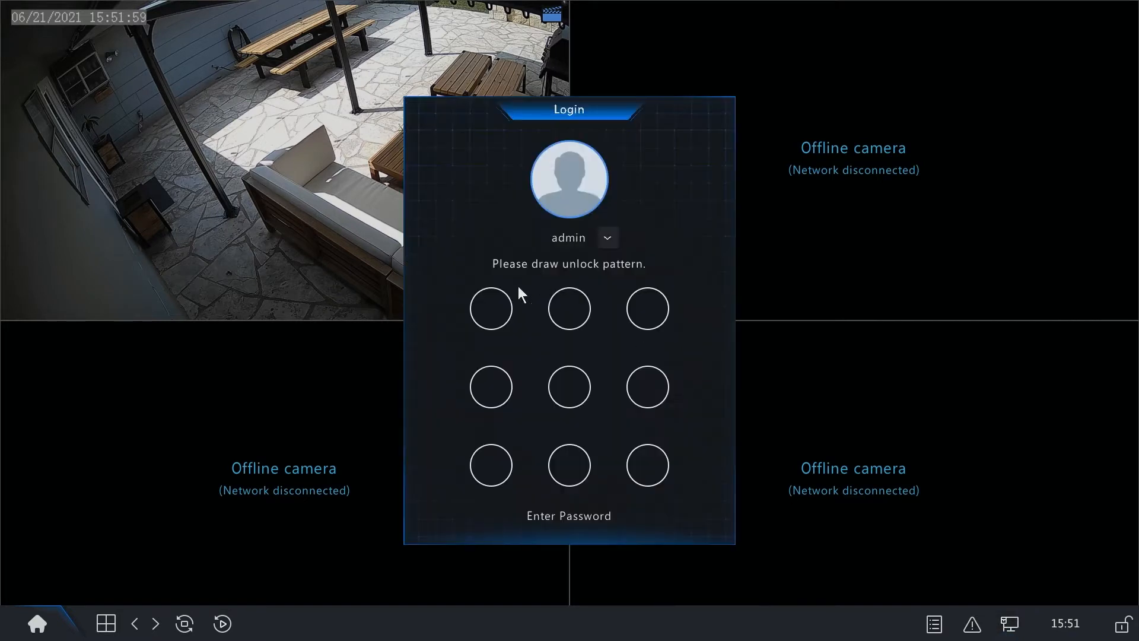
drag(494, 303, 635, 465)
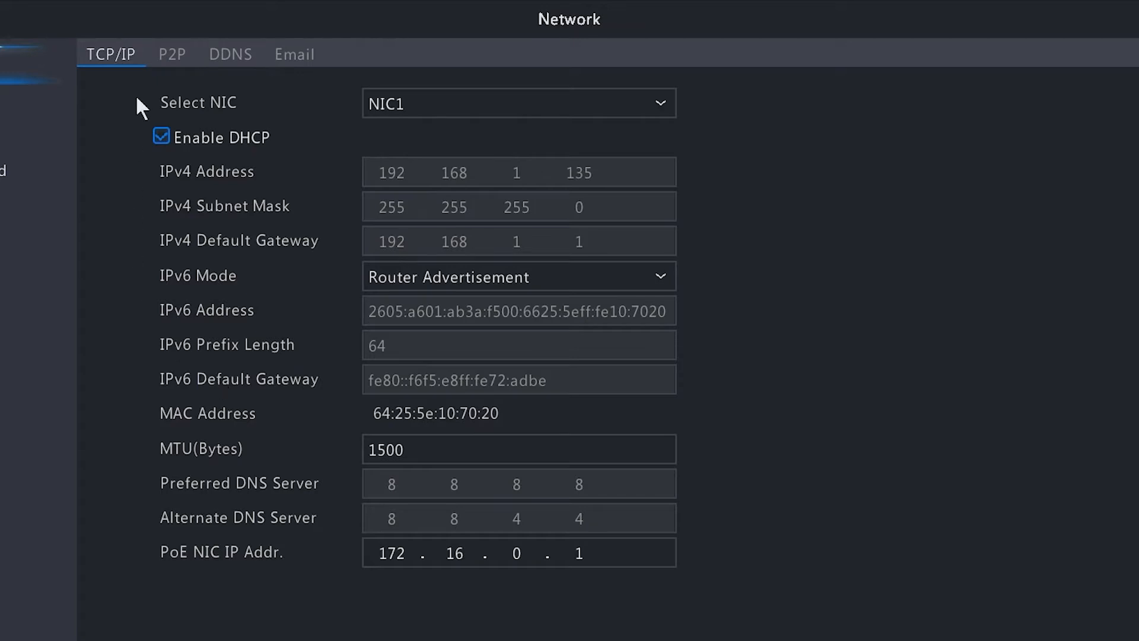
click(172, 57)
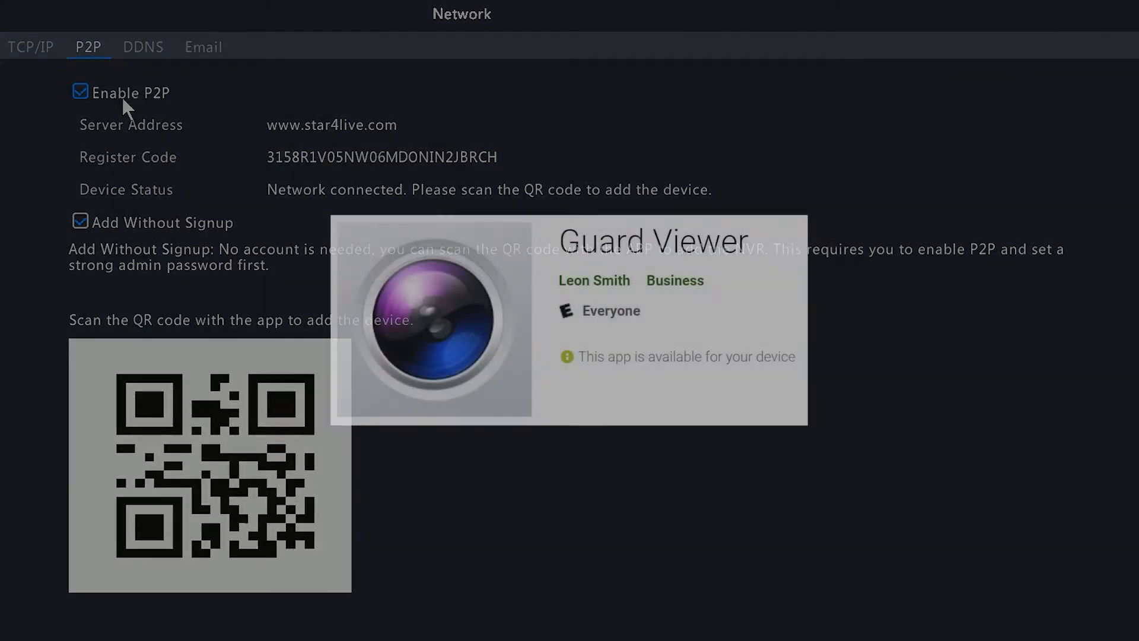
- Find Guard Viewer in the Play Store to install and launch it
click(122, 96)
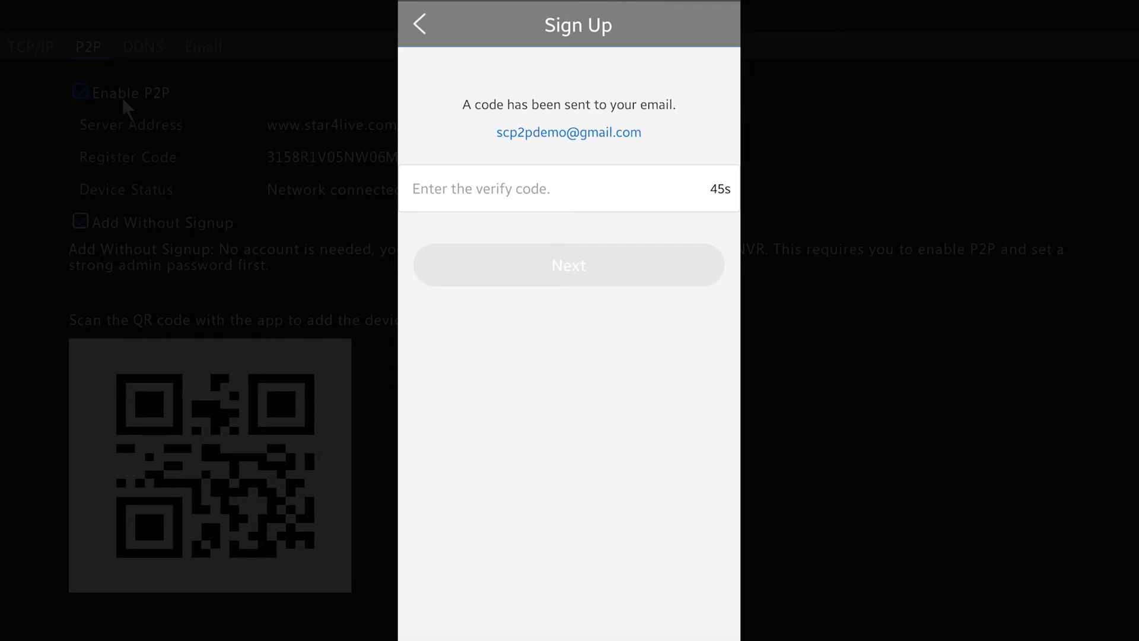
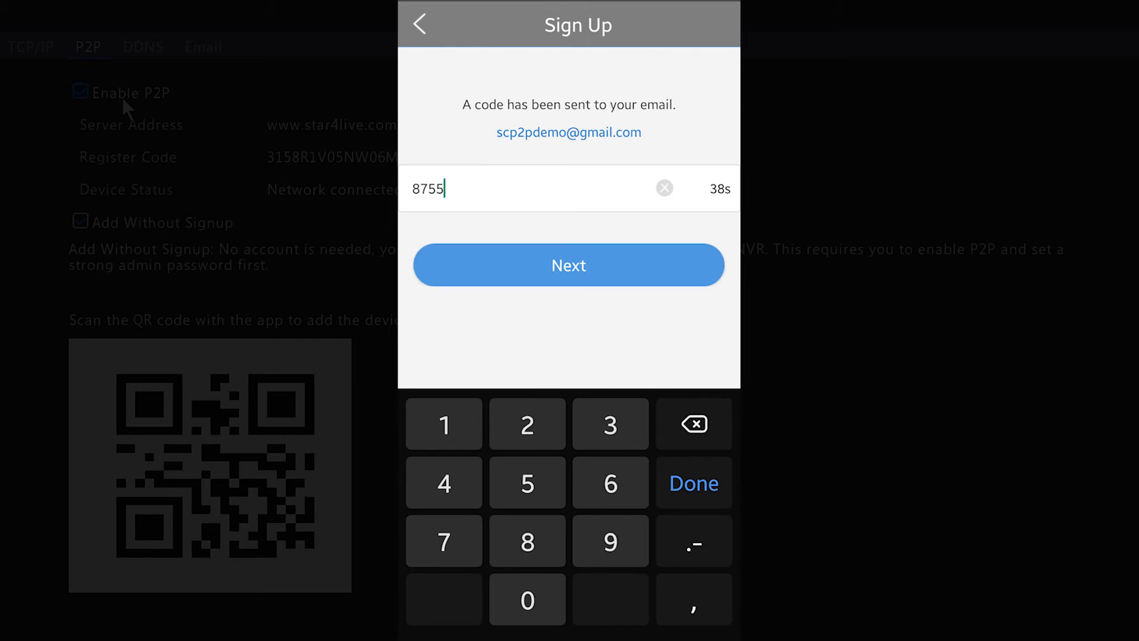
- Confirm the emailed verification code and sign up with the new password
key(Return)
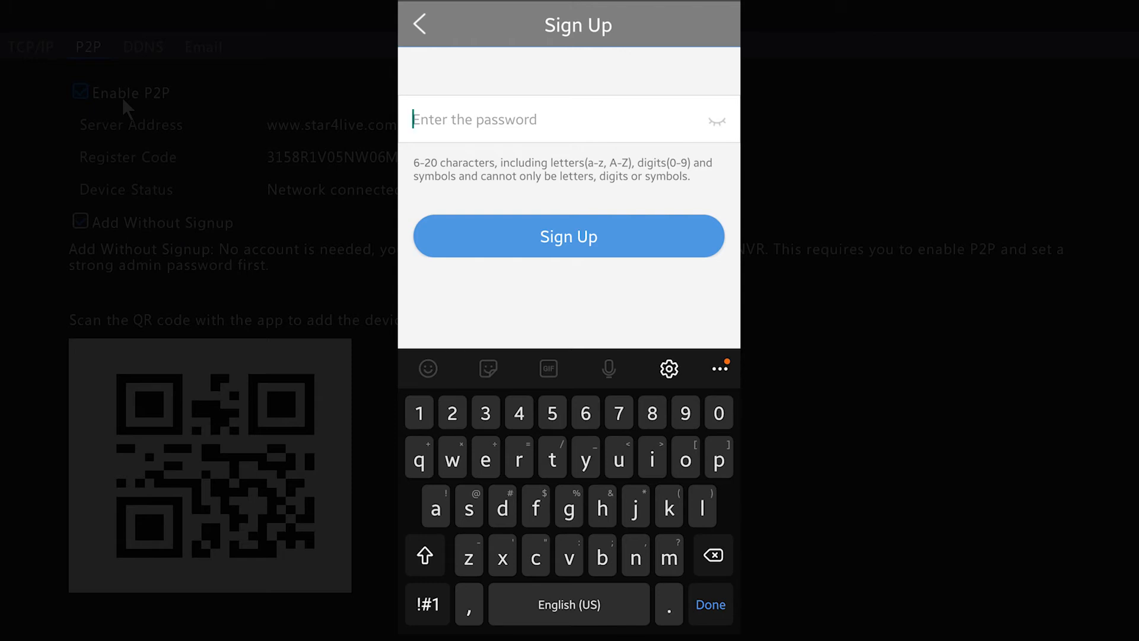
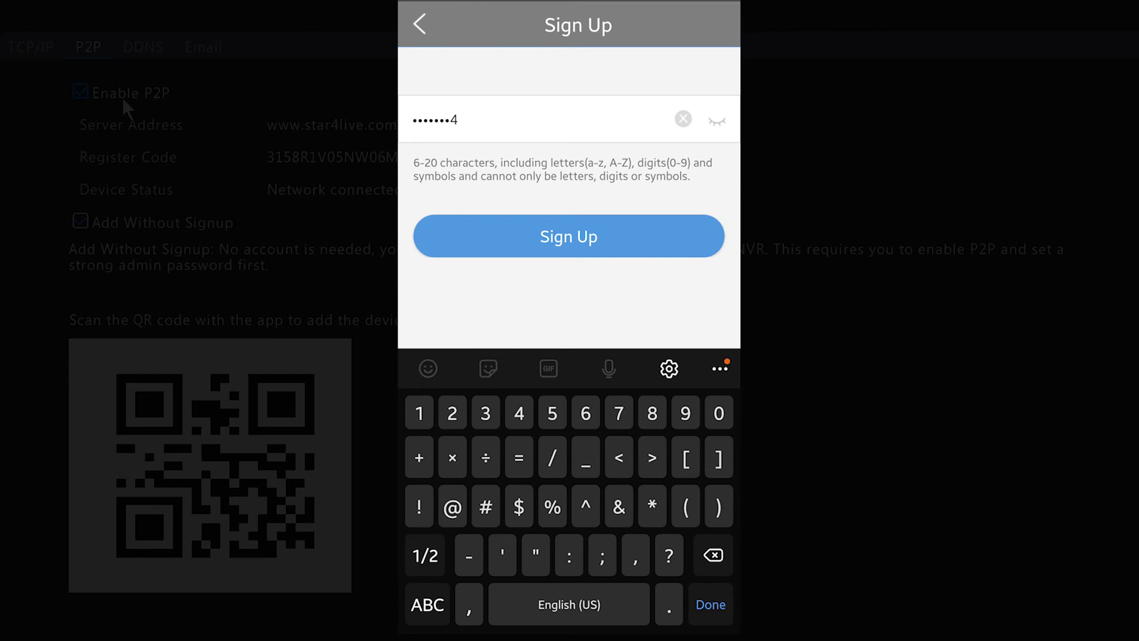
click(568, 237)
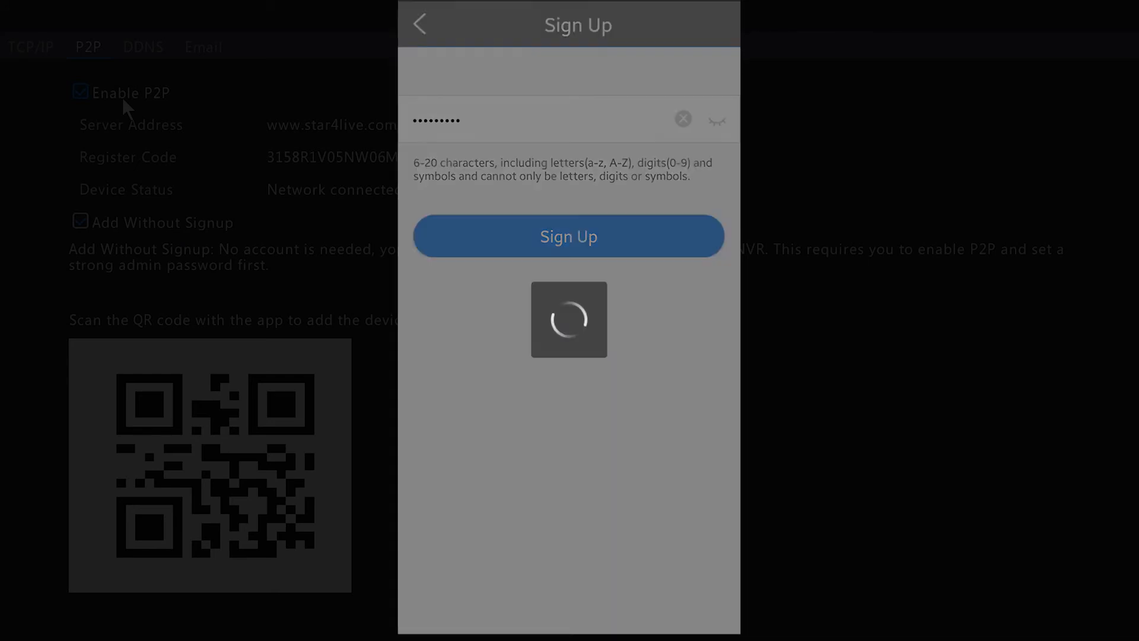